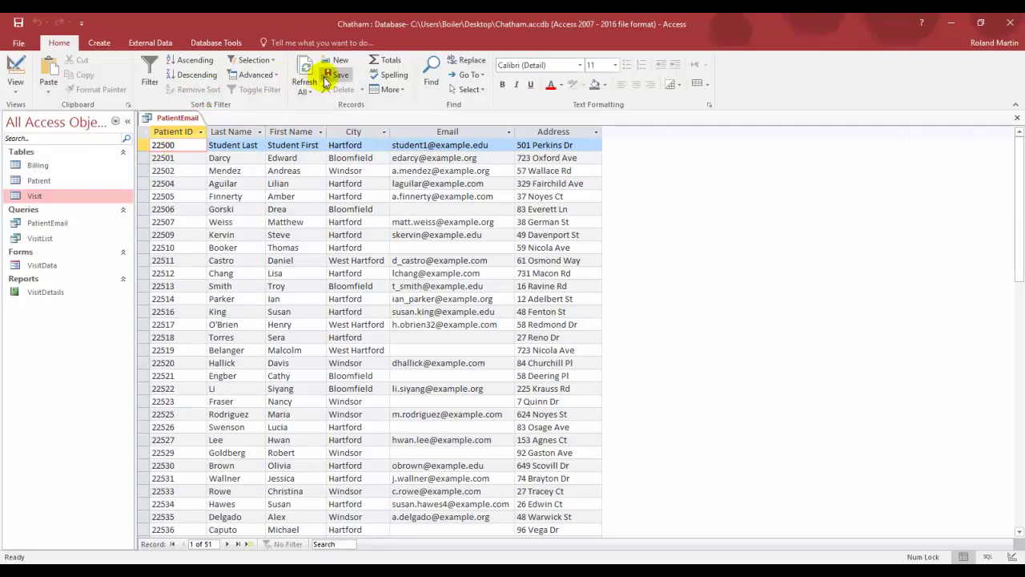
# - Find the patient record in the Patient ID field using the ID already held as the search text
pyautogui.click(435, 78)
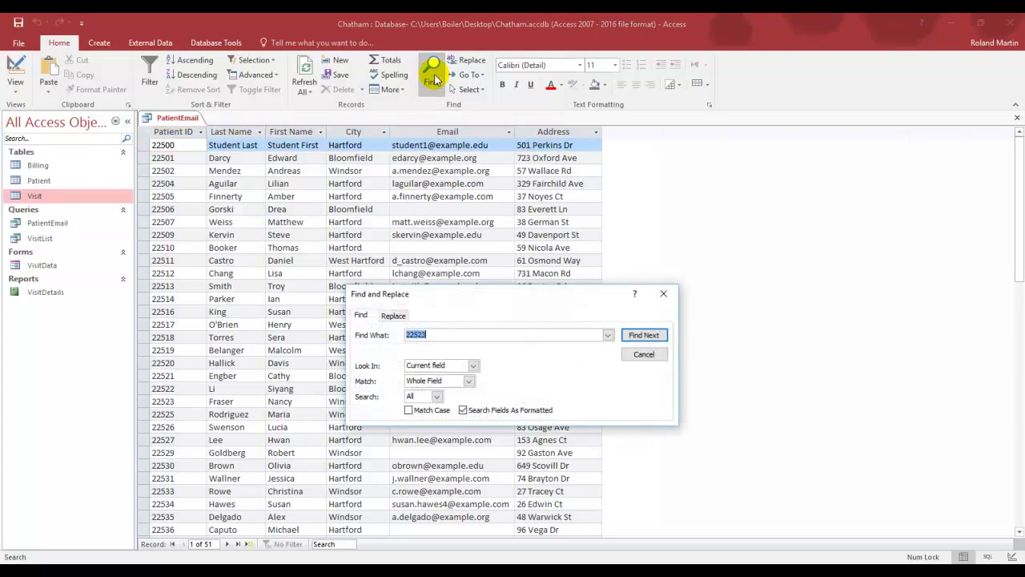
pyautogui.press('Return')
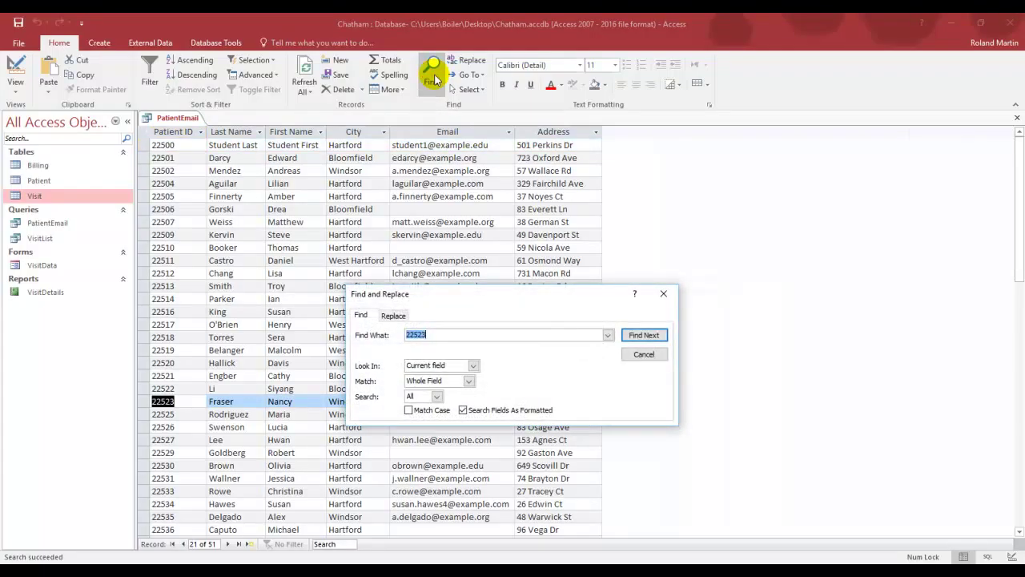
pyautogui.click(665, 293)
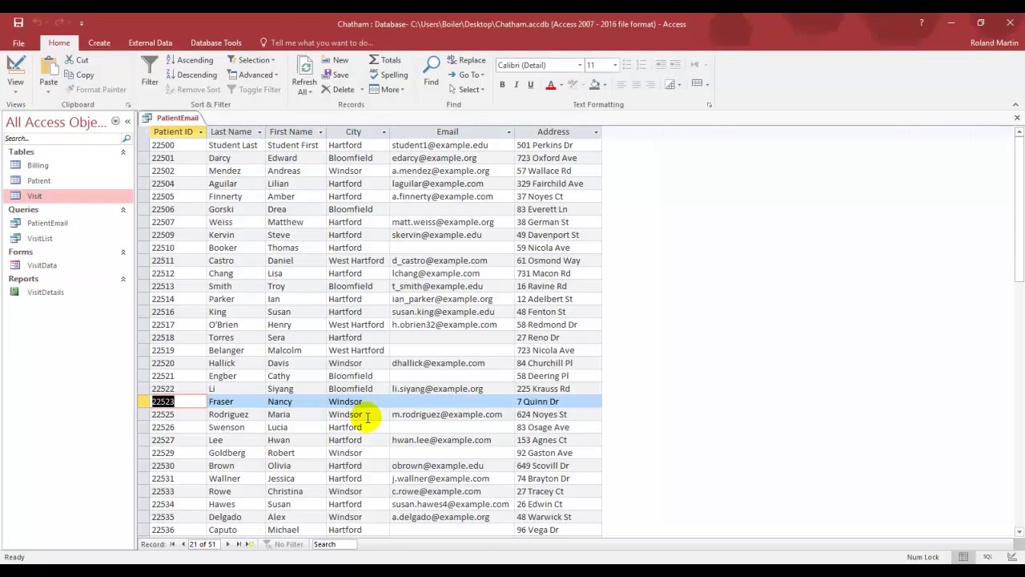
# - Replace the found patient's last name and fill in the patient's e-mail address, saving the record by closing the PatientEmail query
pyautogui.doubleClick(247, 401)
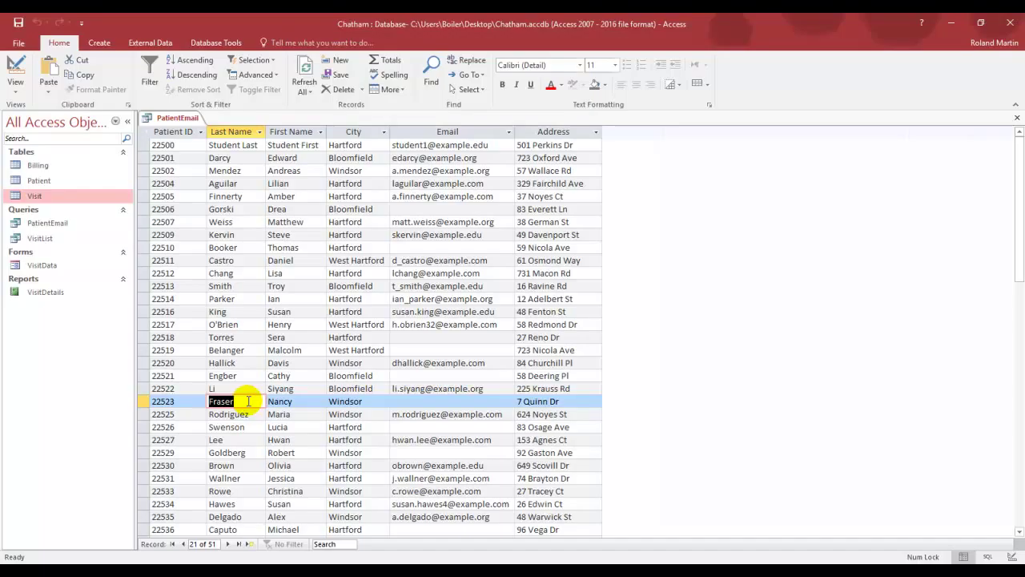
pyautogui.write('Bennett')
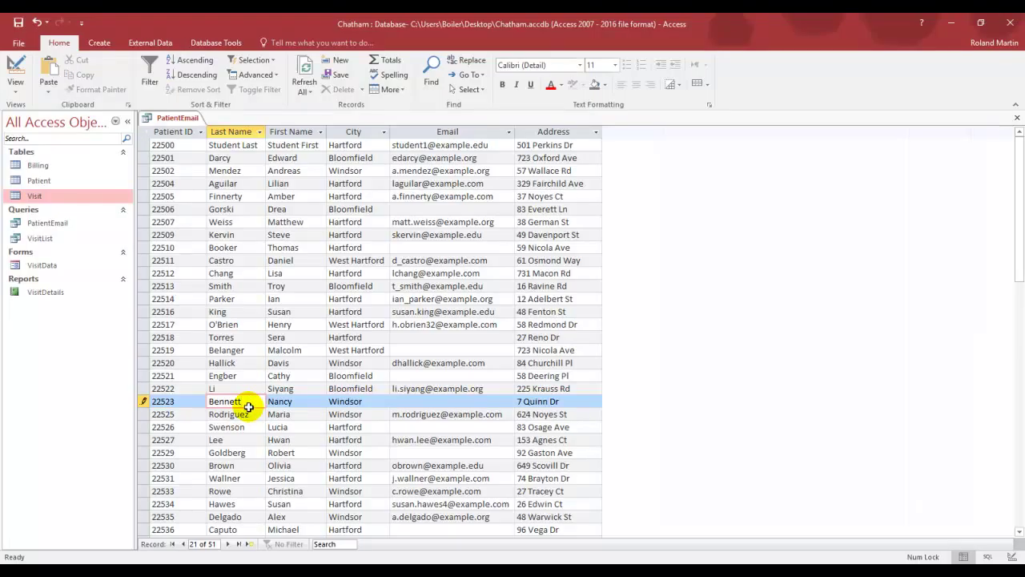
pyautogui.press('Tab')
pyautogui.press('Tab')
pyautogui.press('Tab')
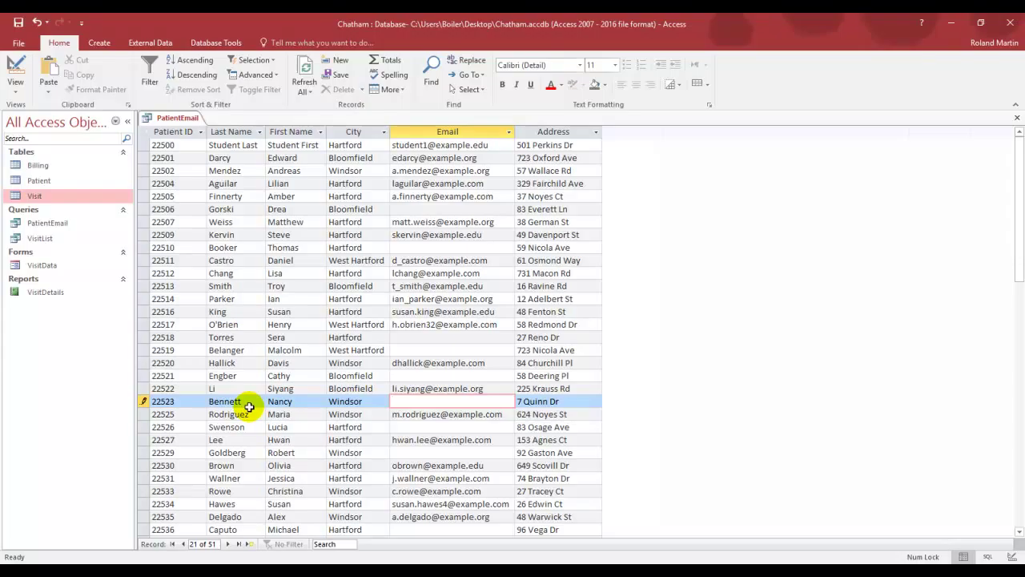
pyautogui.hotkey('ctrl', 'v')
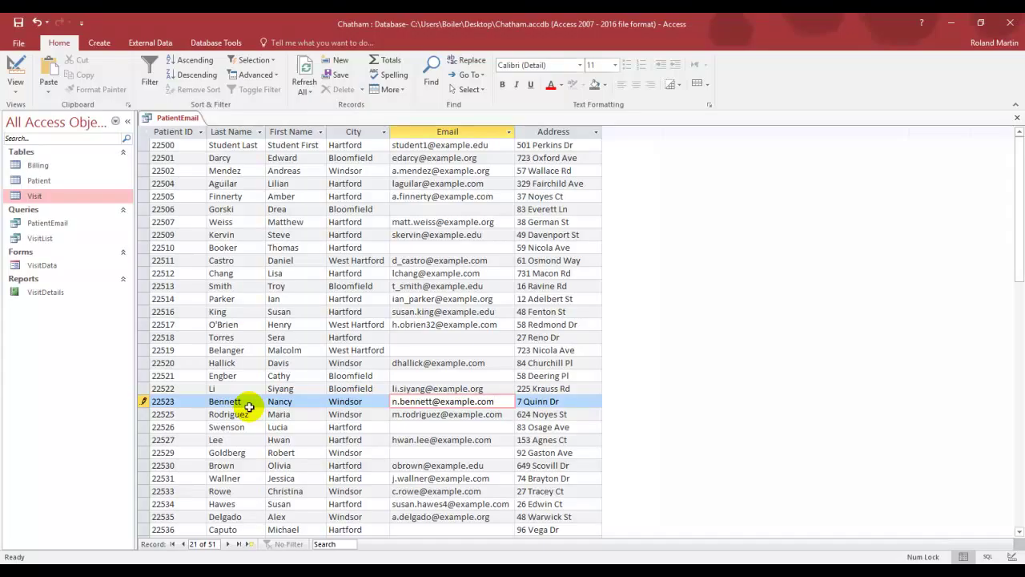
pyautogui.press('Tab')
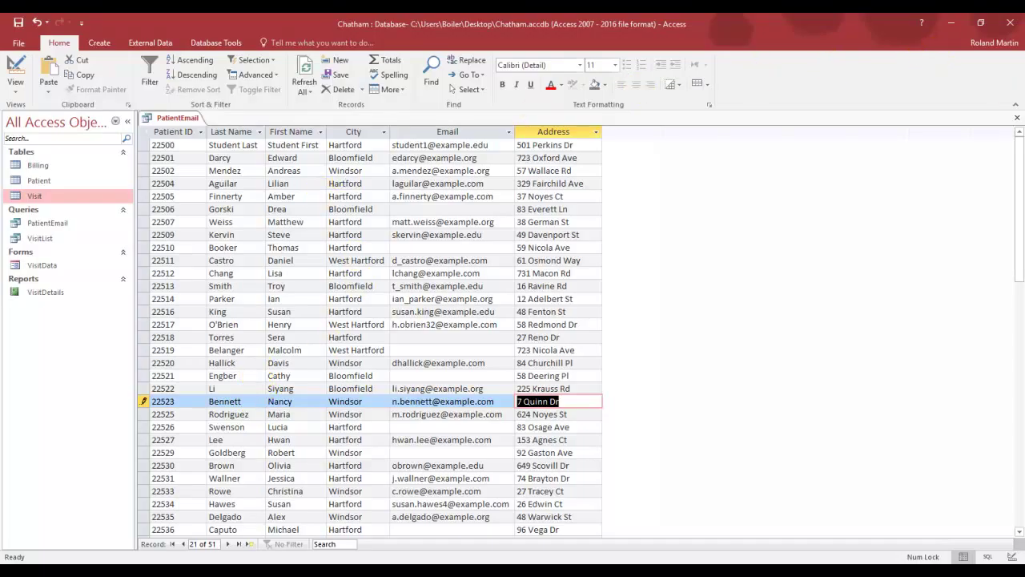
pyautogui.click(1019, 119)
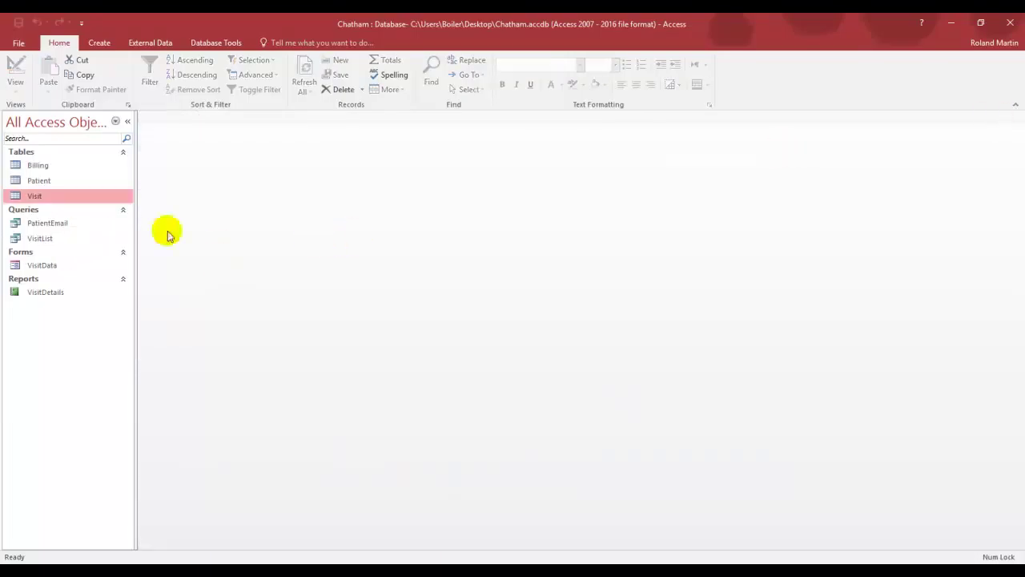
# - Examine the edited patient's record in the Patient table with the object list collapsed, and close the table
pyautogui.doubleClick(36, 182)
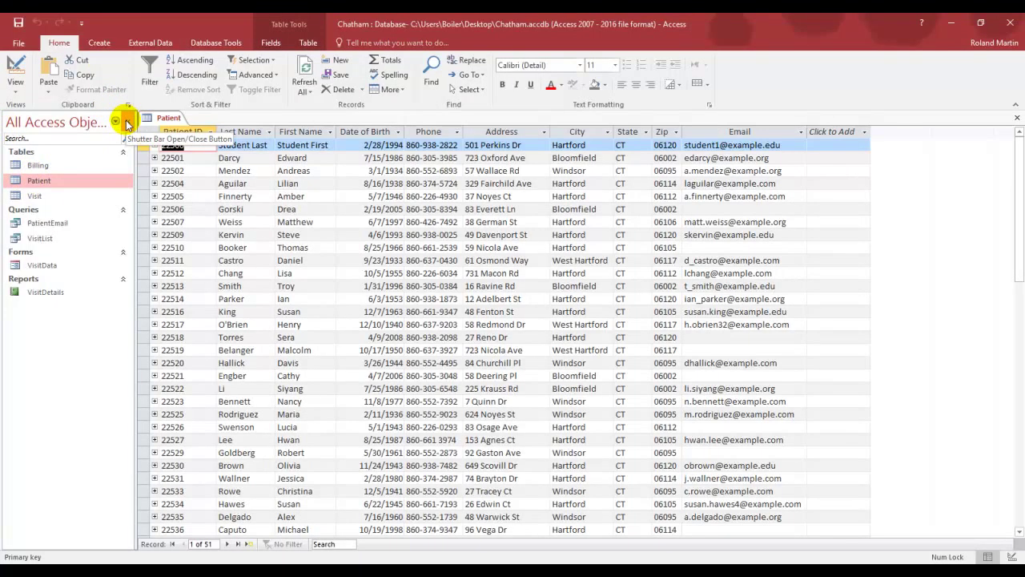
pyautogui.click(126, 122)
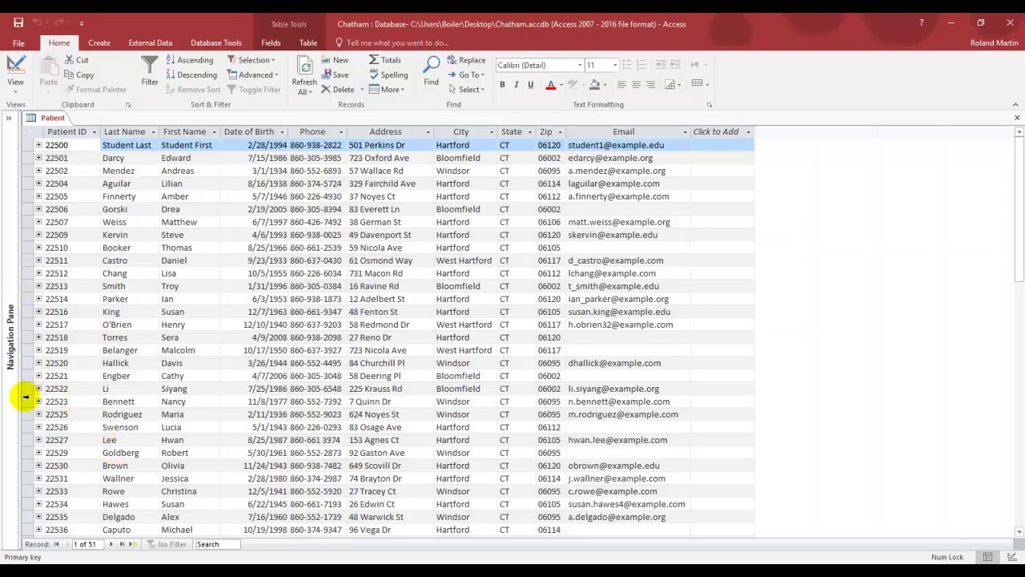
pyautogui.click(32, 402)
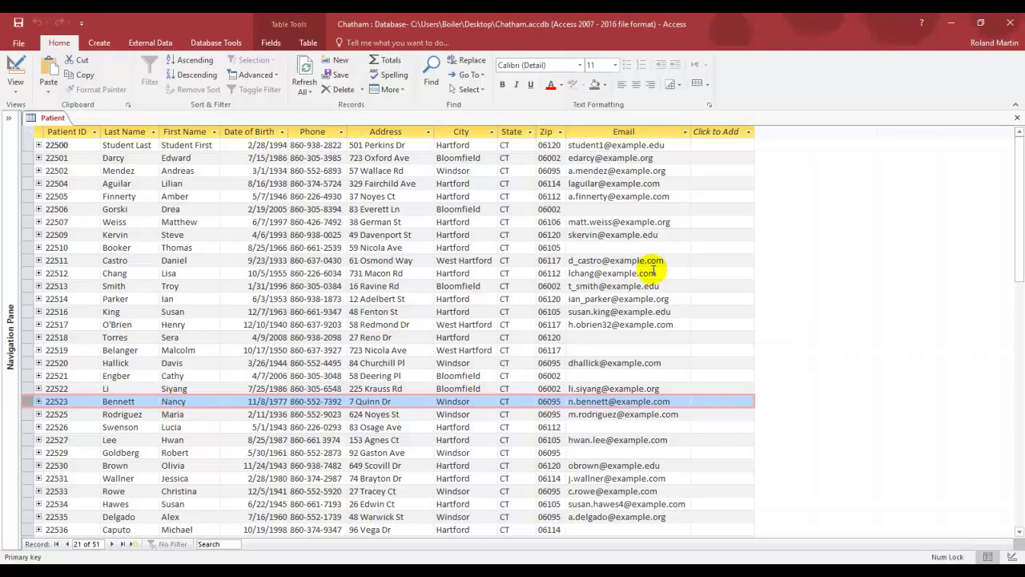
pyautogui.click(1015, 120)
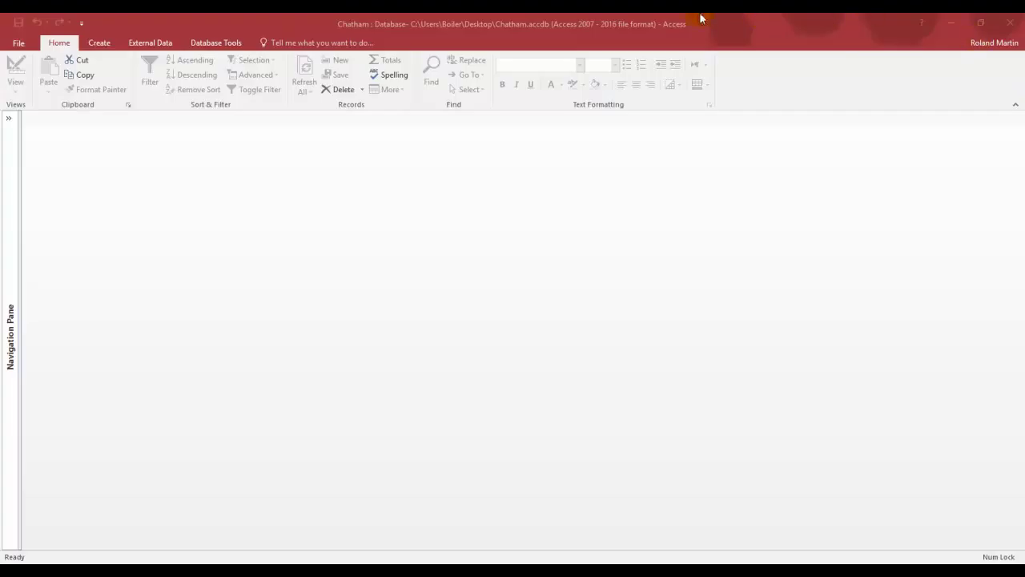
# - Create a new query in Design view containing the Patient and Visit tables
pyautogui.click(101, 46)
pyautogui.click(102, 46)
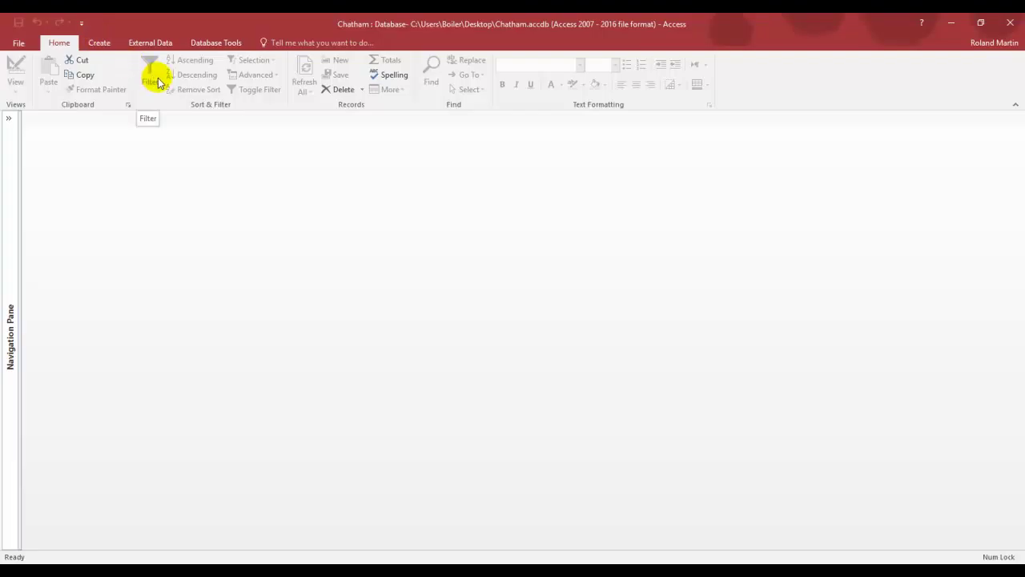
pyautogui.click(107, 46)
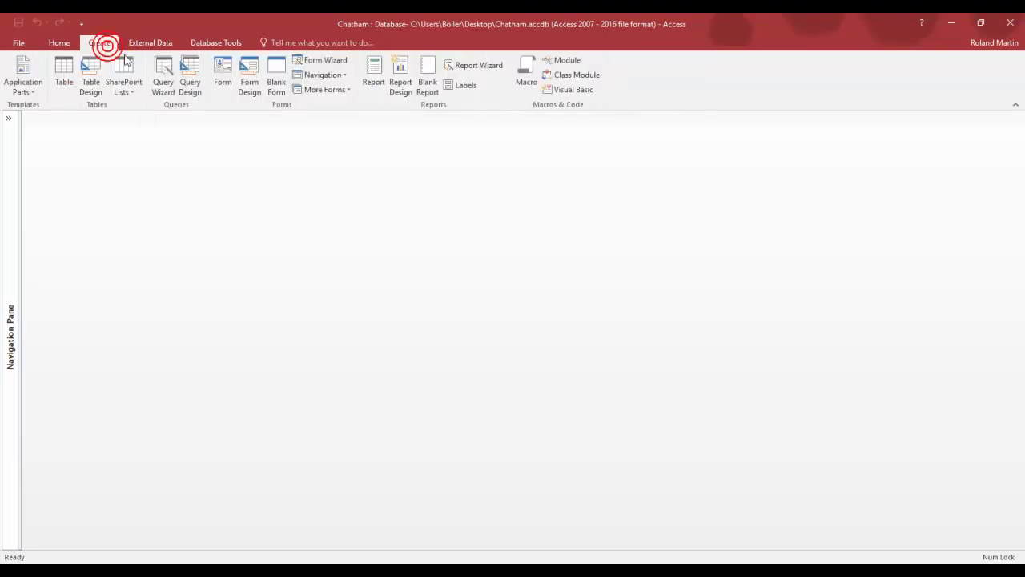
pyautogui.click(189, 75)
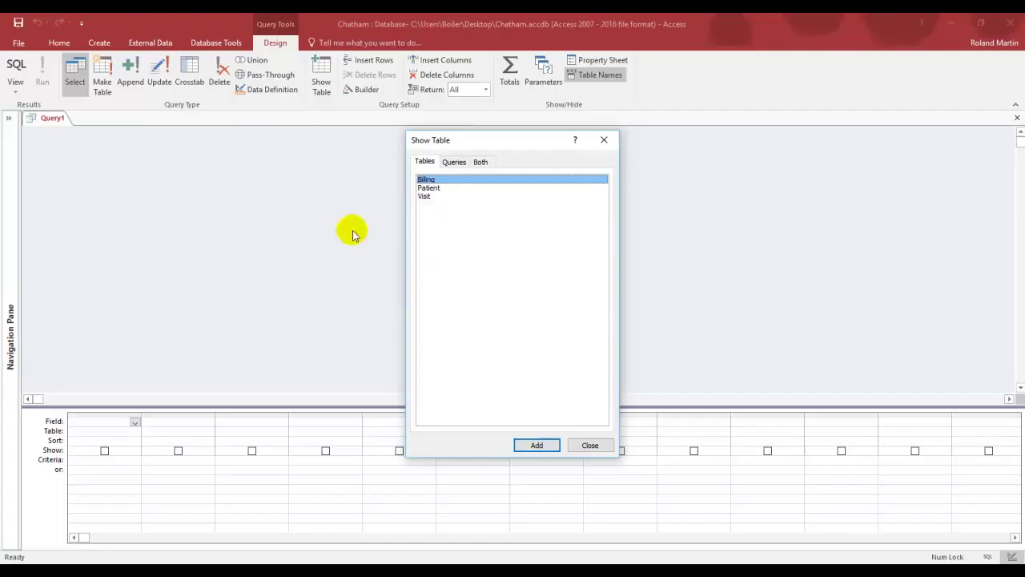
pyautogui.click(427, 189)
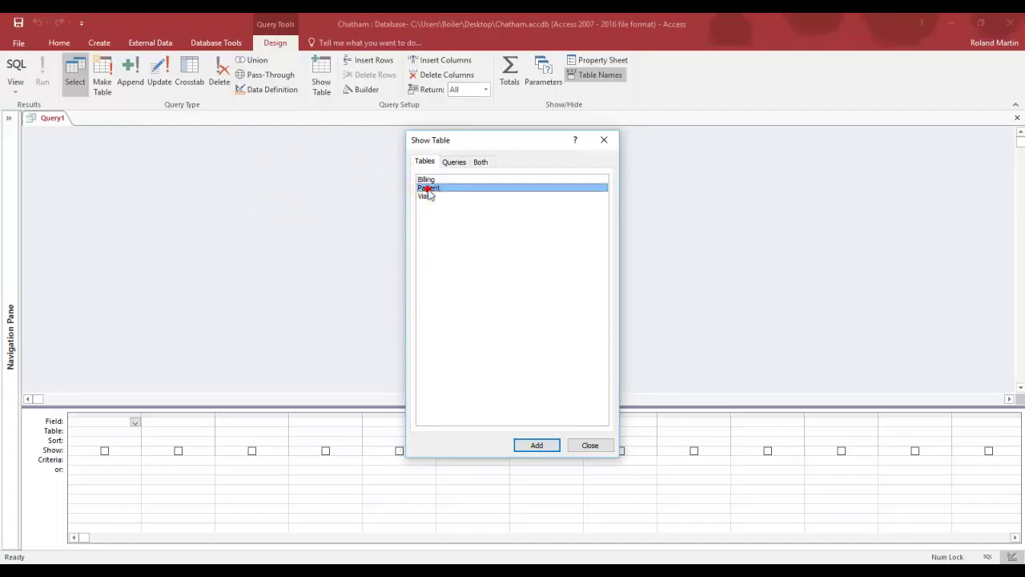
pyautogui.click(535, 445)
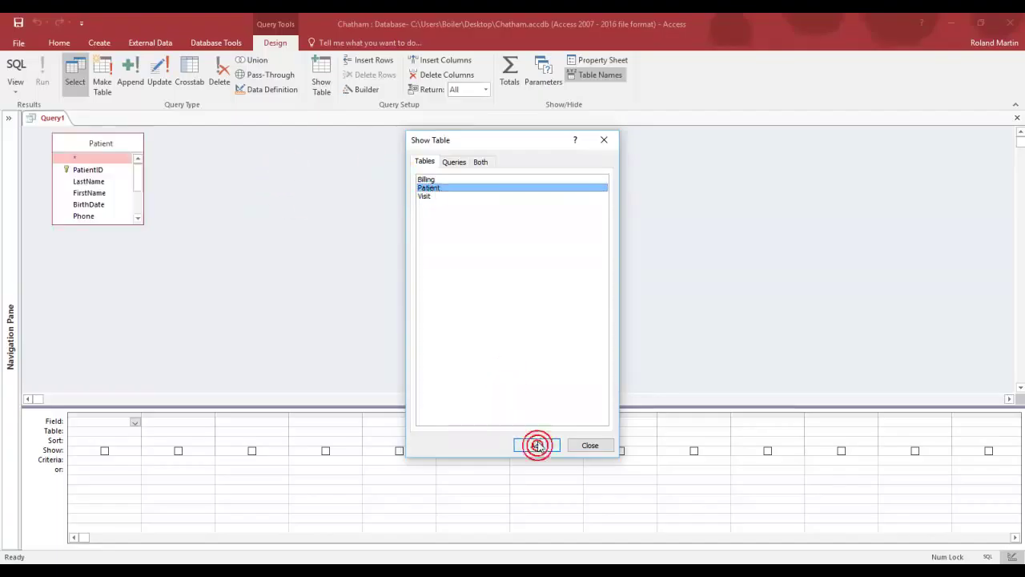
pyautogui.doubleClick(430, 198)
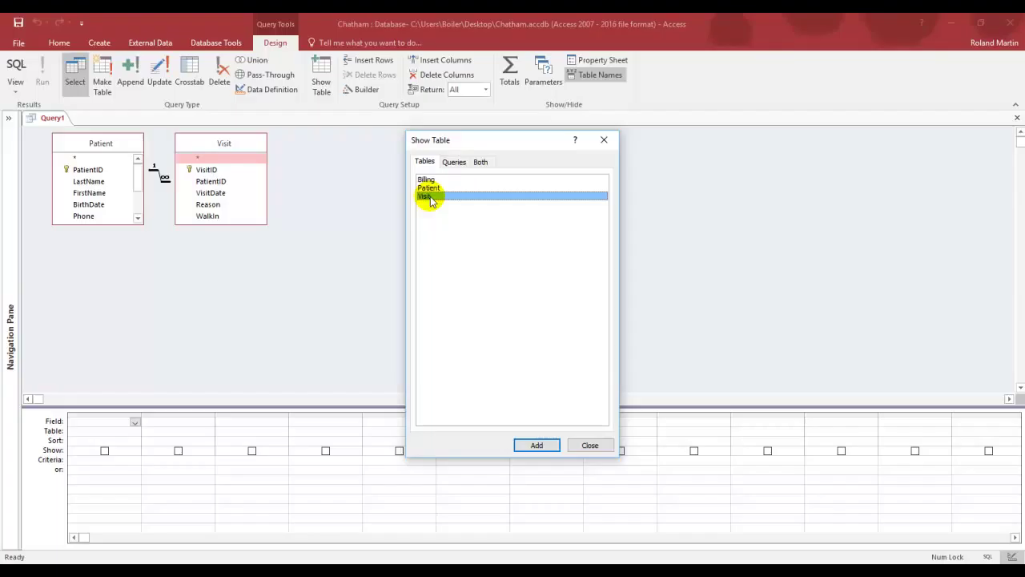
pyautogui.click(590, 446)
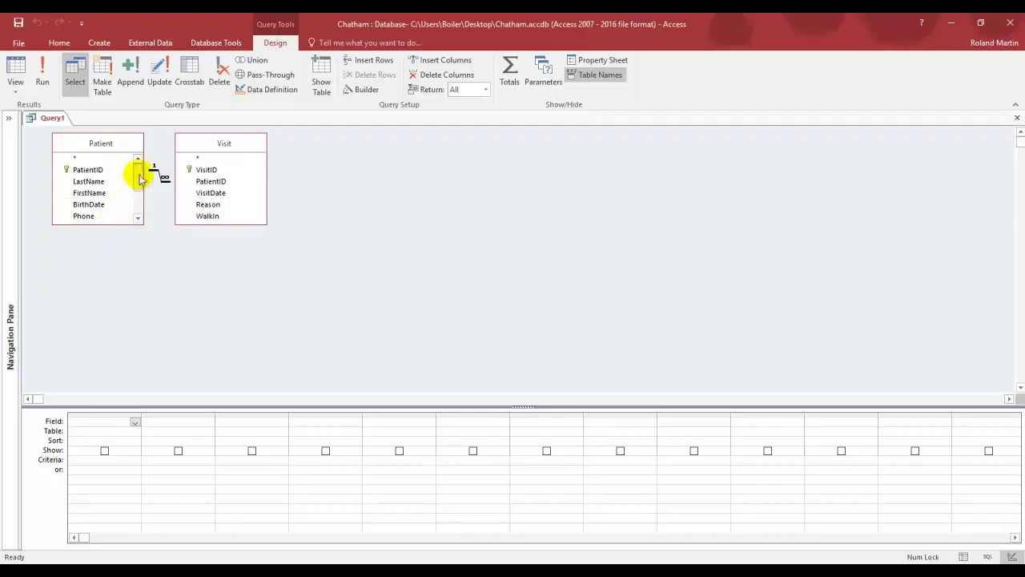
# - Enlarge the Patient field list to show all its fields and add City, FirstName and LastName to the query
pyautogui.click(123, 225)
pyautogui.moveTo(124, 224); pyautogui.dragTo(117, 290)
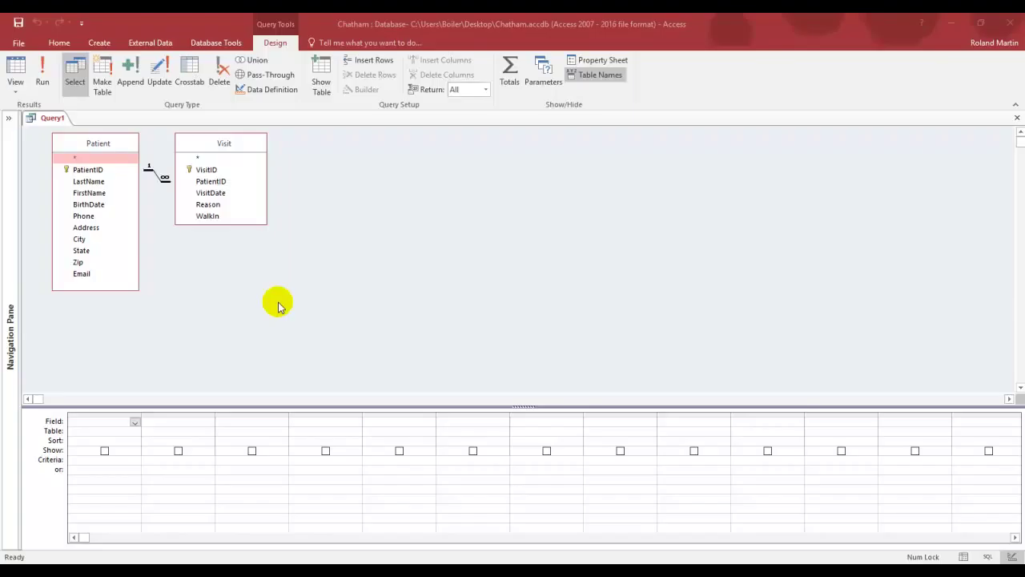
pyautogui.click(79, 239)
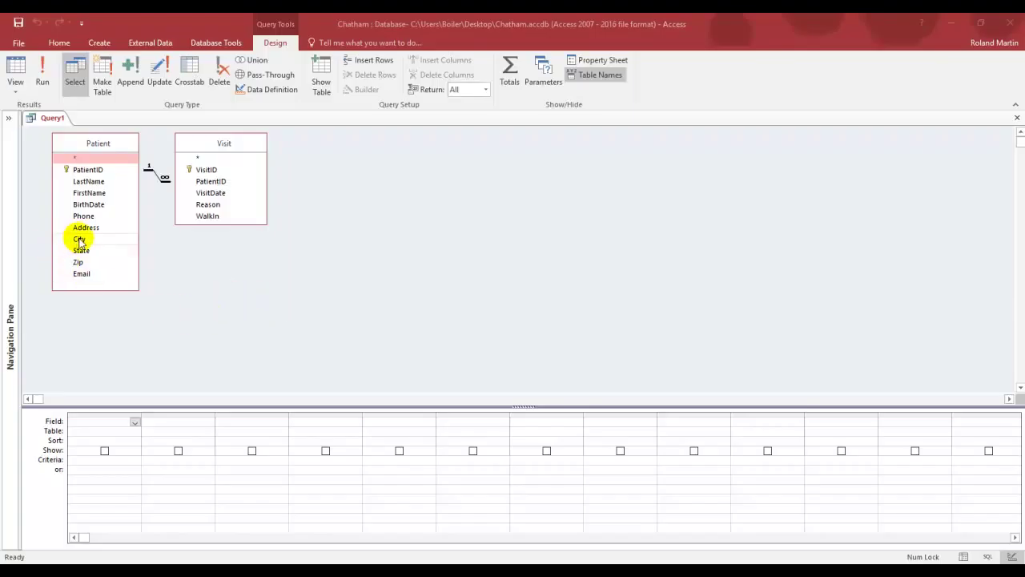
pyautogui.doubleClick(79, 240)
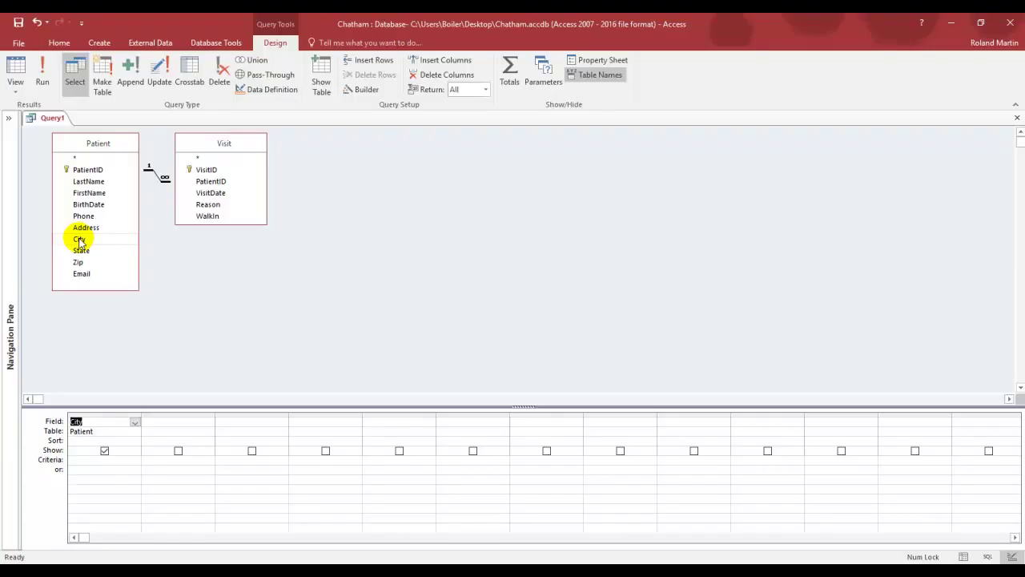
pyautogui.click(91, 198)
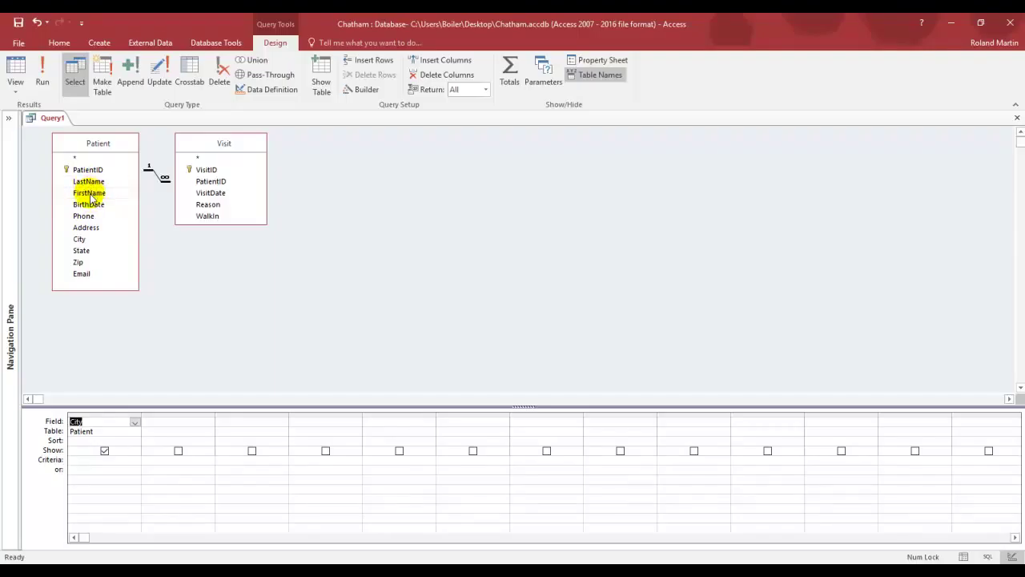
pyautogui.click(91, 198)
pyautogui.doubleClick(91, 198)
pyautogui.doubleClick(90, 182)
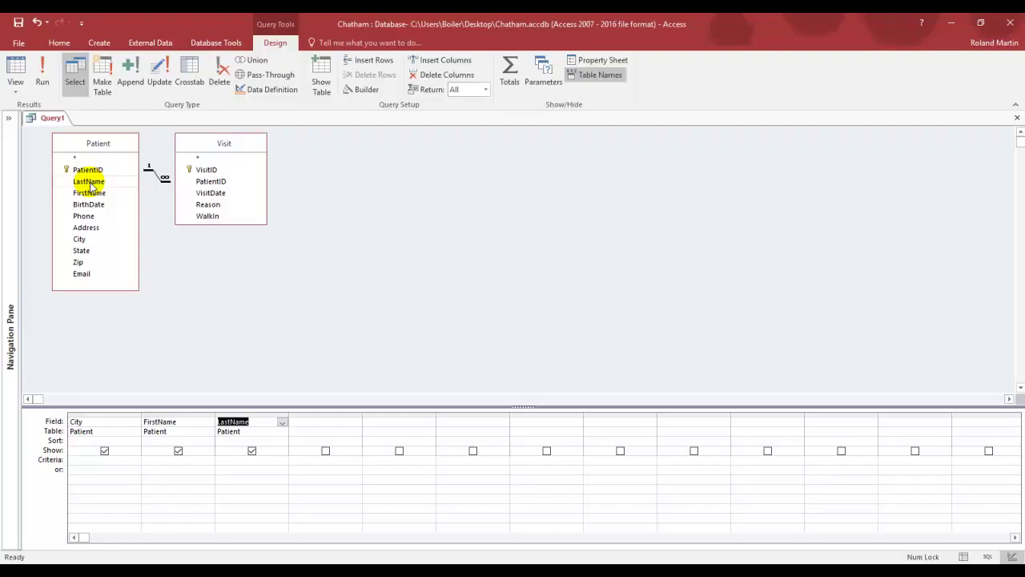
# - Add the VisitDate and Reason fields from the Visit table and run the query
pyautogui.doubleClick(212, 193)
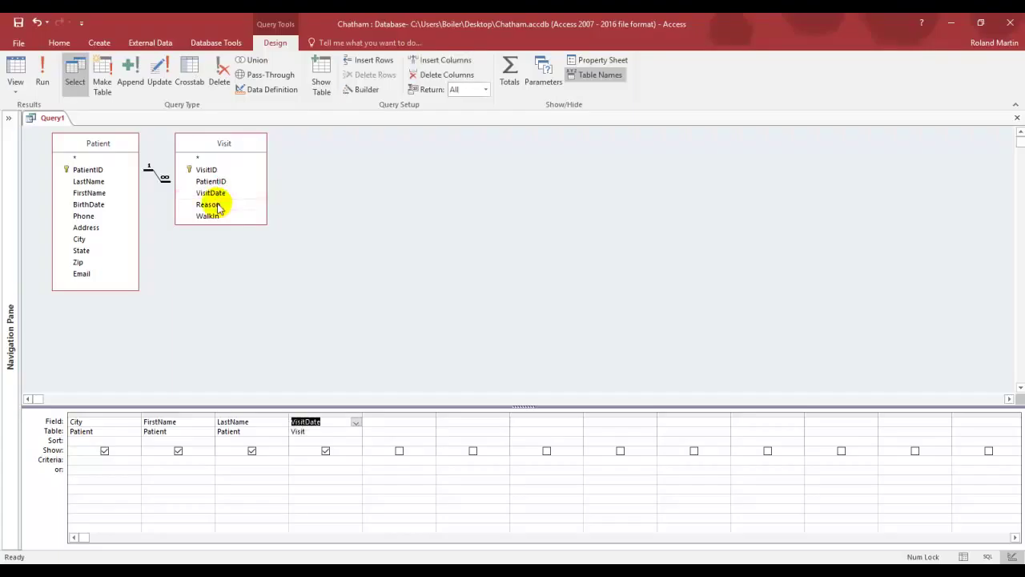
pyautogui.click(218, 207)
pyautogui.doubleClick(218, 206)
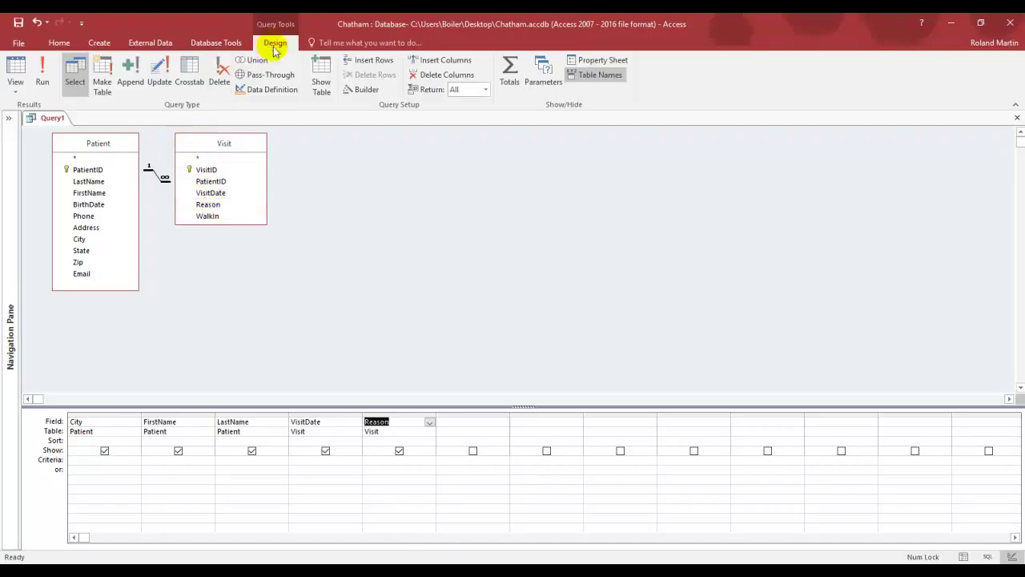
pyautogui.click(44, 76)
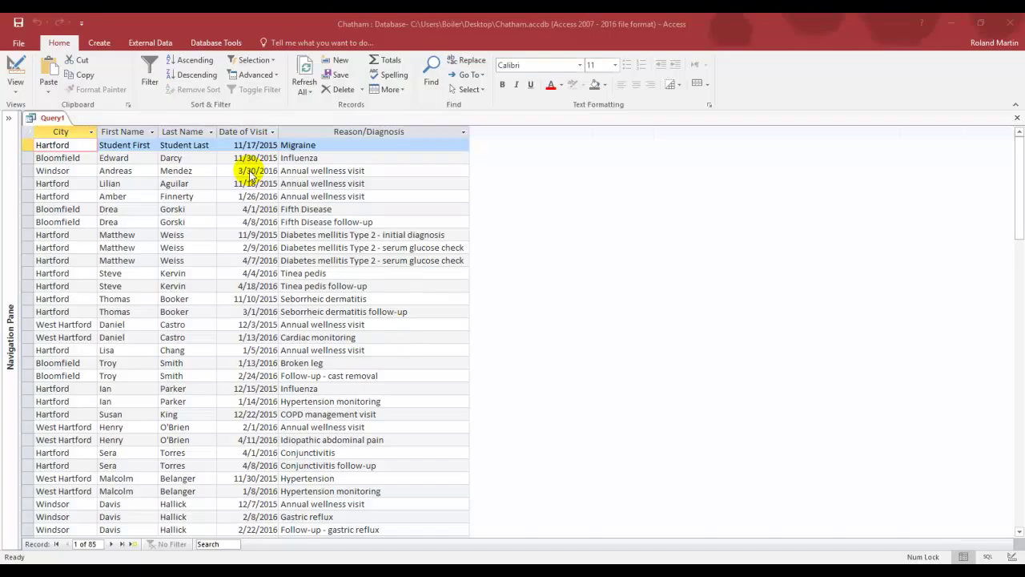
# - Save the query as PatientVisits and expand the database's object list
pyautogui.click(19, 26)
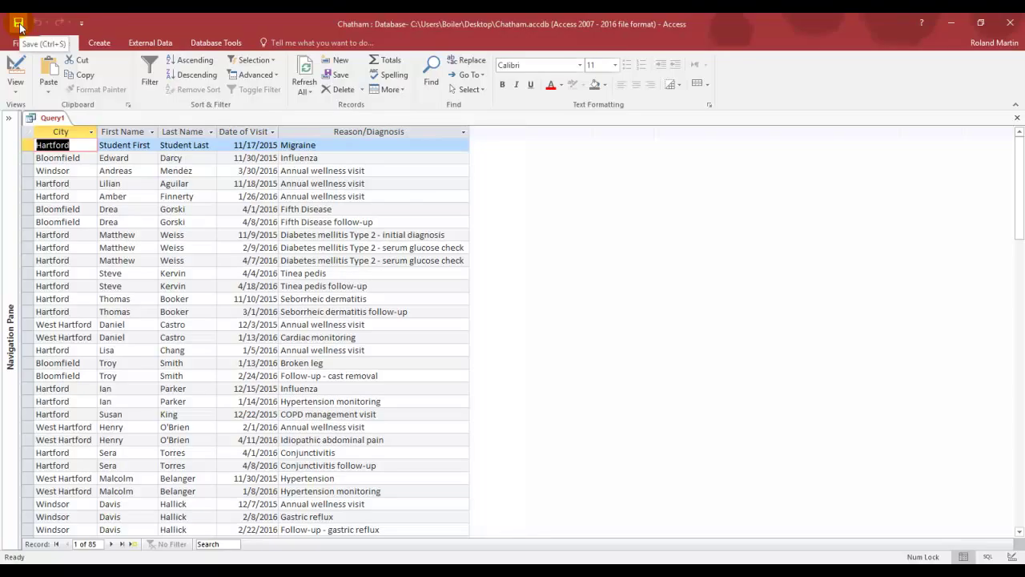
pyautogui.click(19, 25)
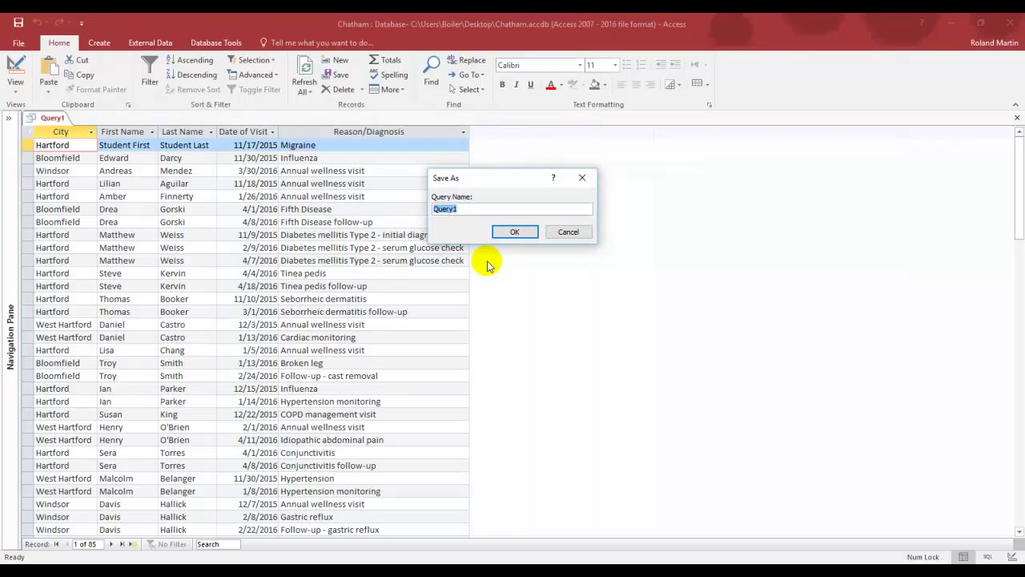
pyautogui.write('PatientVisits')
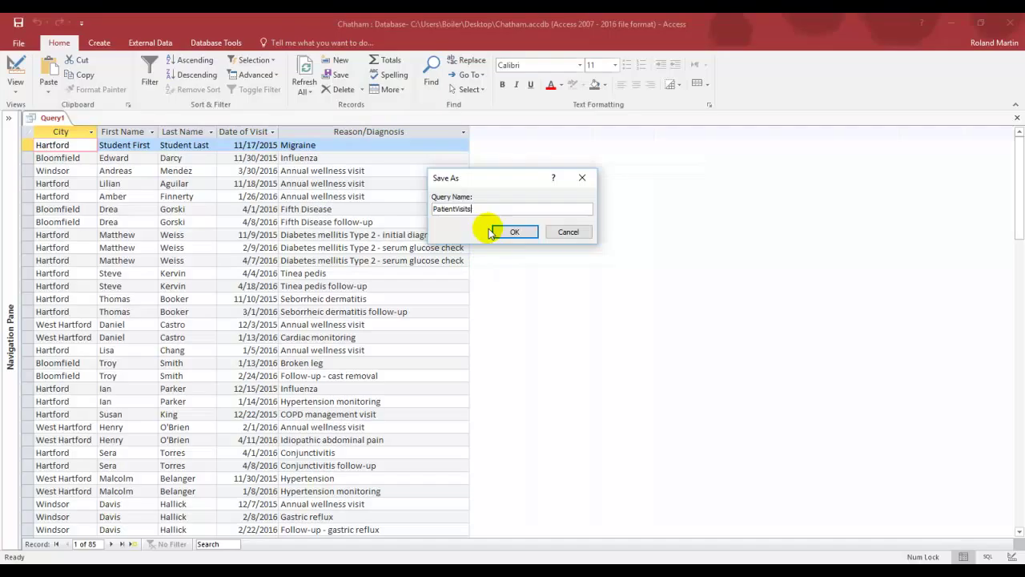
pyautogui.click(514, 232)
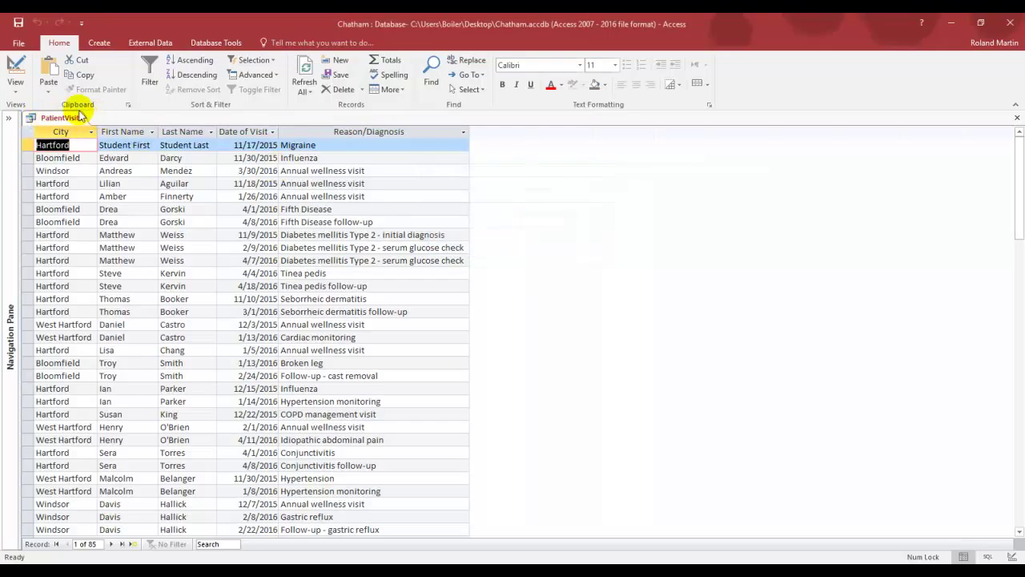
pyautogui.click(9, 119)
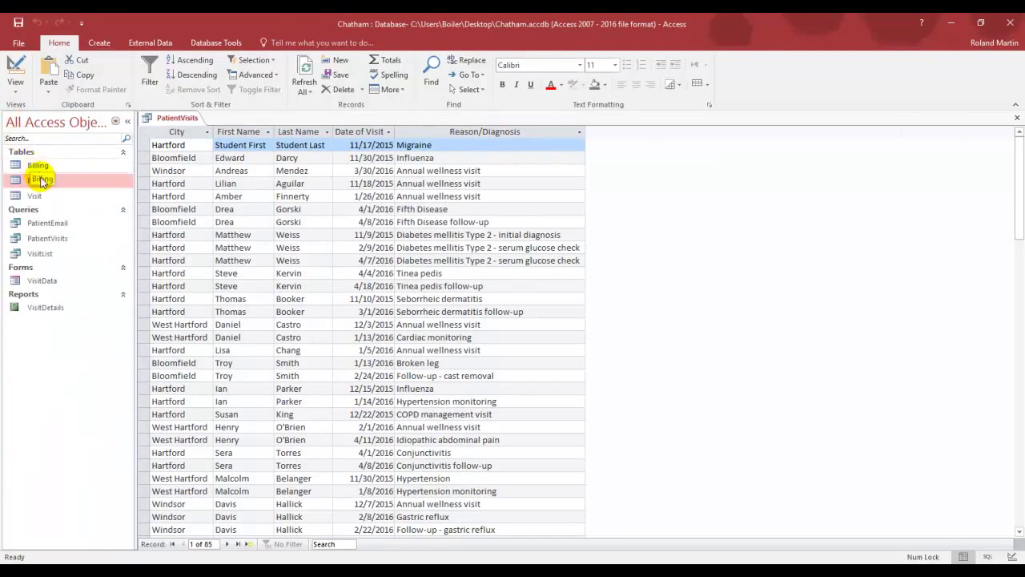
pyautogui.click(38, 180)
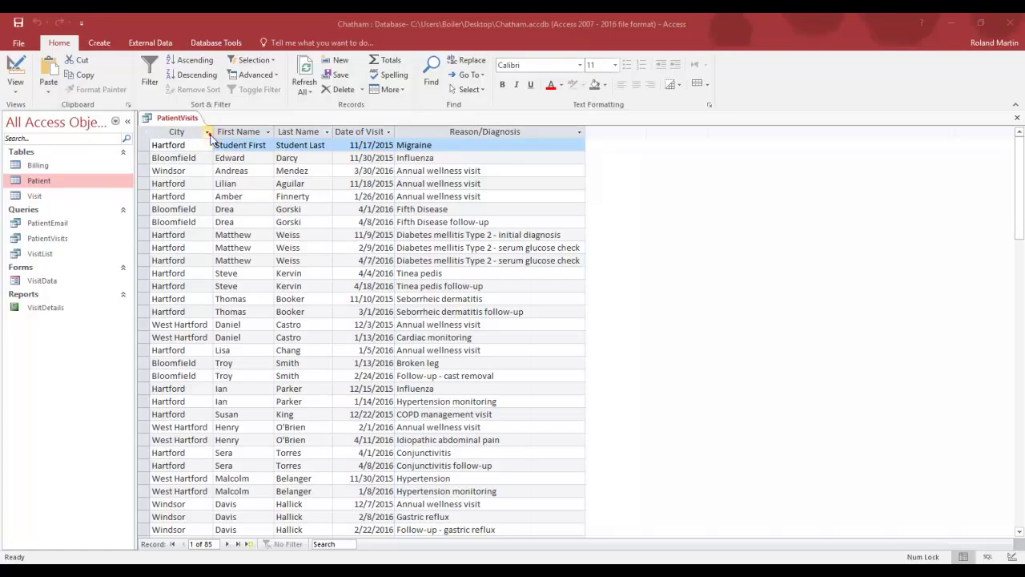
# - Sort the PatientVisits query results by City from A to Z in the datasheet
pyautogui.click(208, 133)
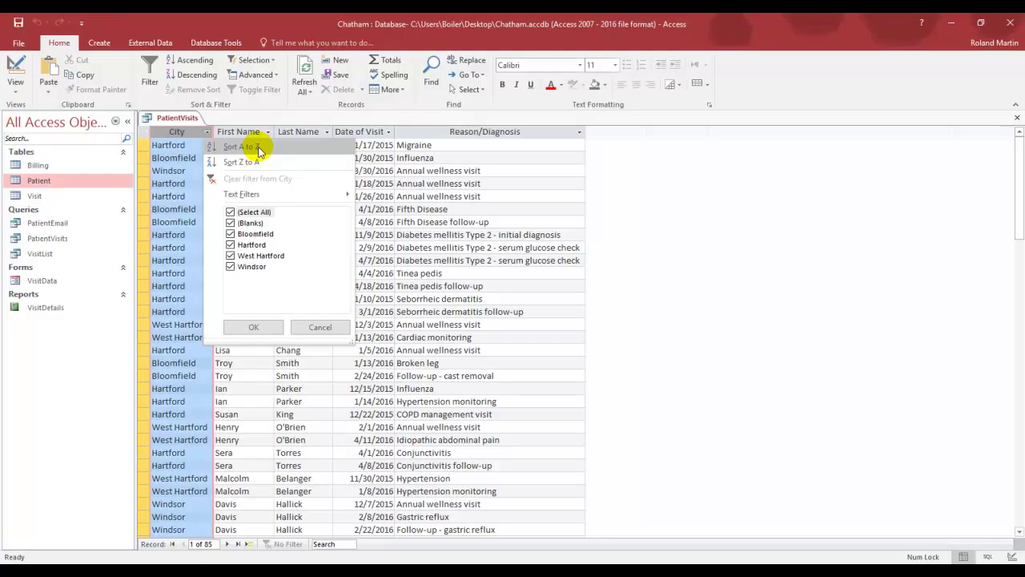
pyautogui.click(258, 149)
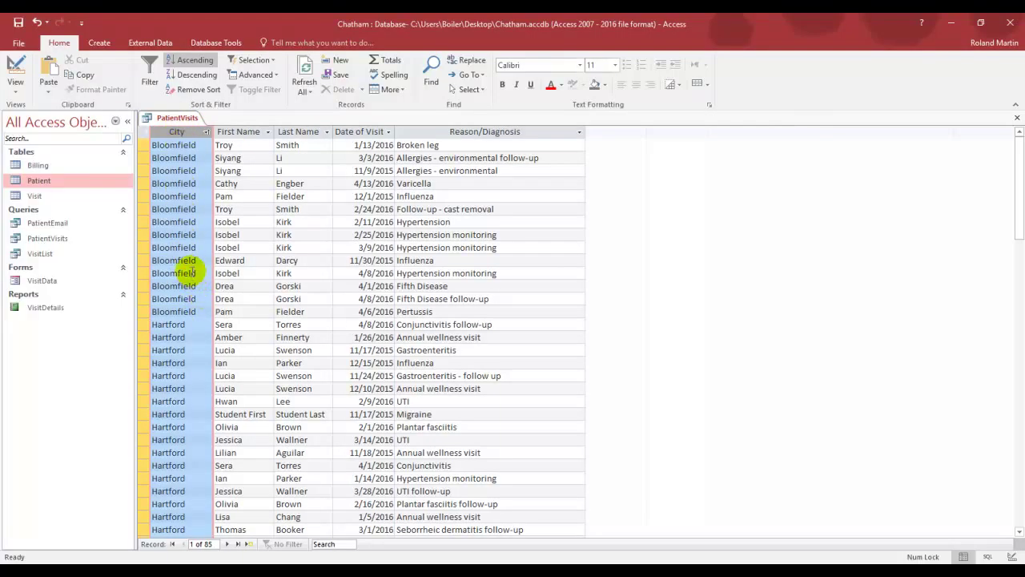
pyautogui.click(701, 291)
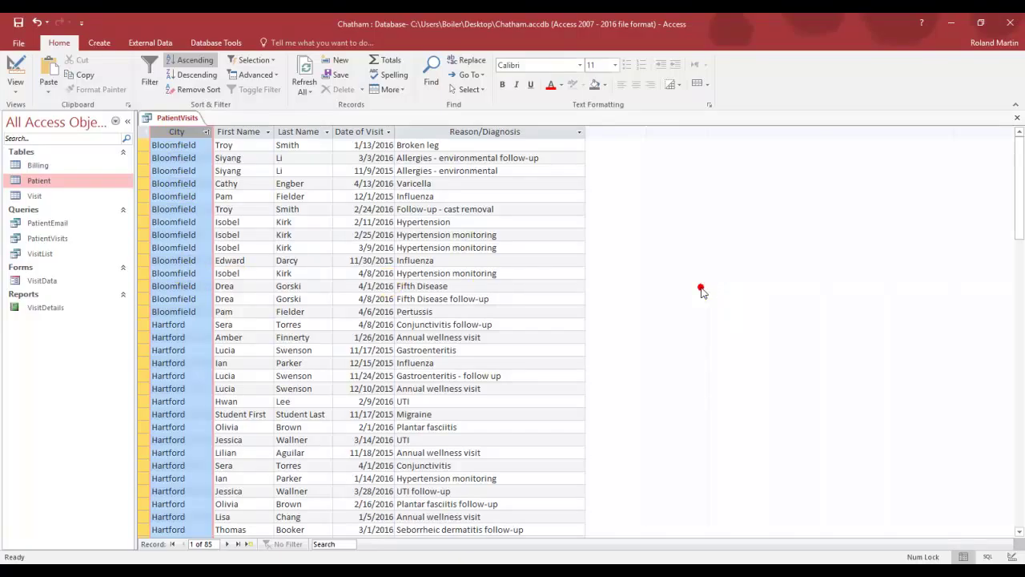
# - In the PatientVisits query's Design view, set the City field to sort Ascending and the VisitDate field to sort Descending
pyautogui.click(15, 65)
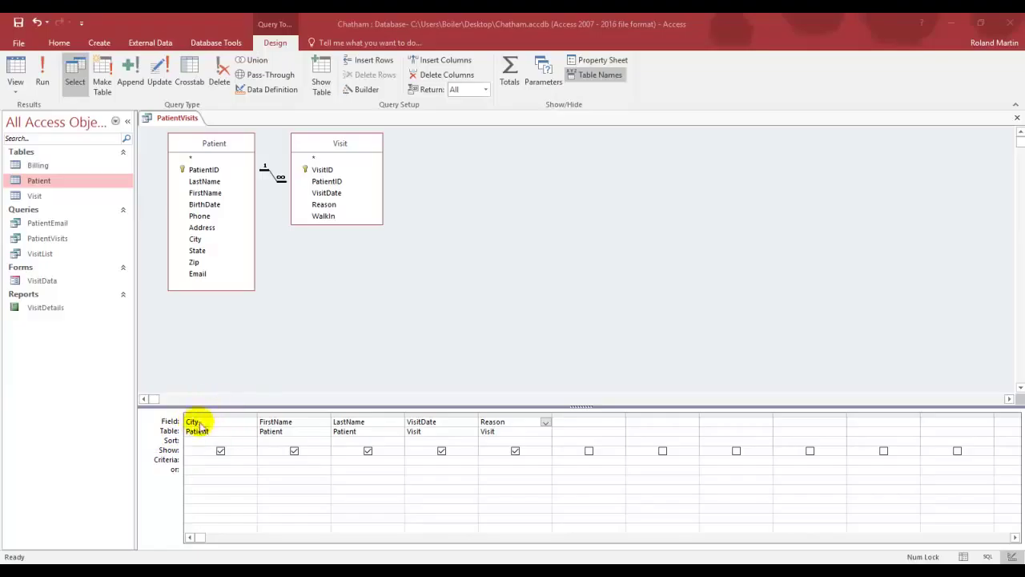
pyautogui.click(251, 442)
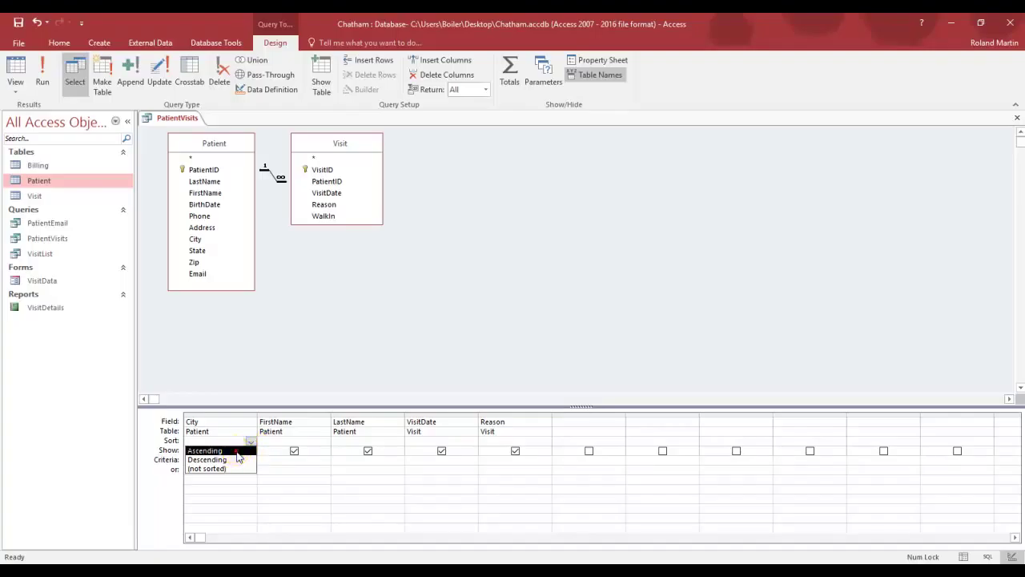
pyautogui.click(237, 451)
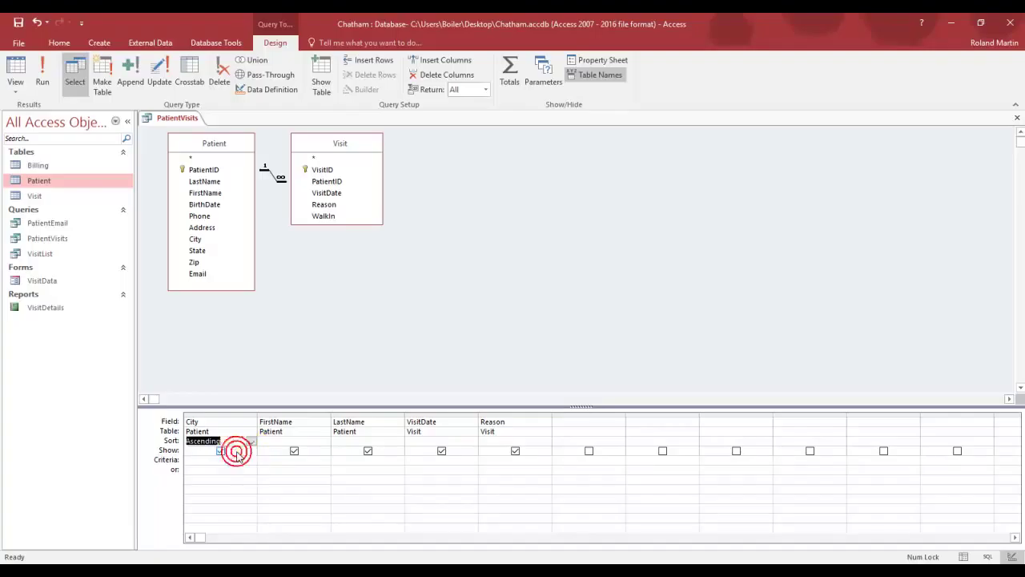
pyautogui.click(472, 441)
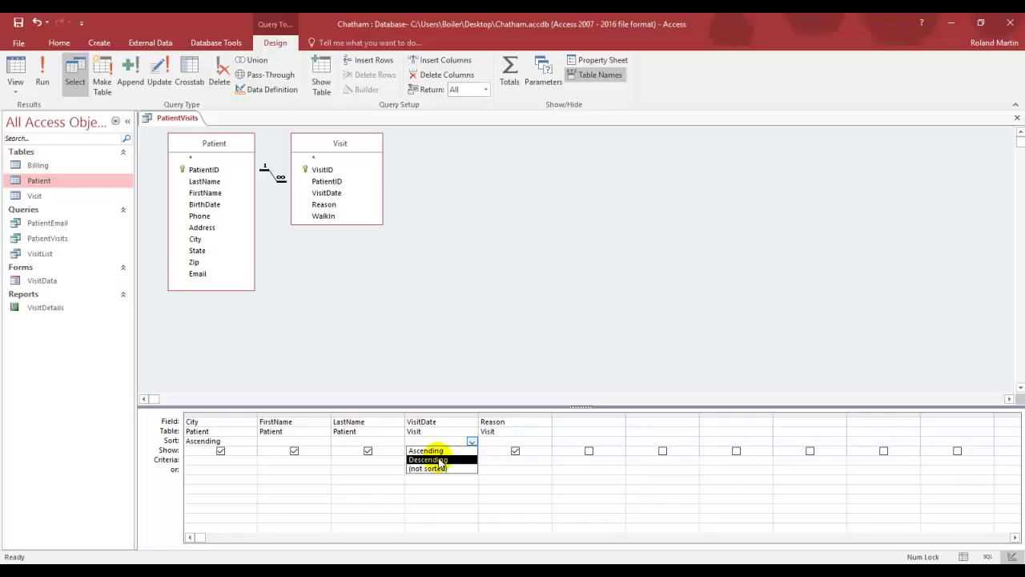
pyautogui.click(440, 460)
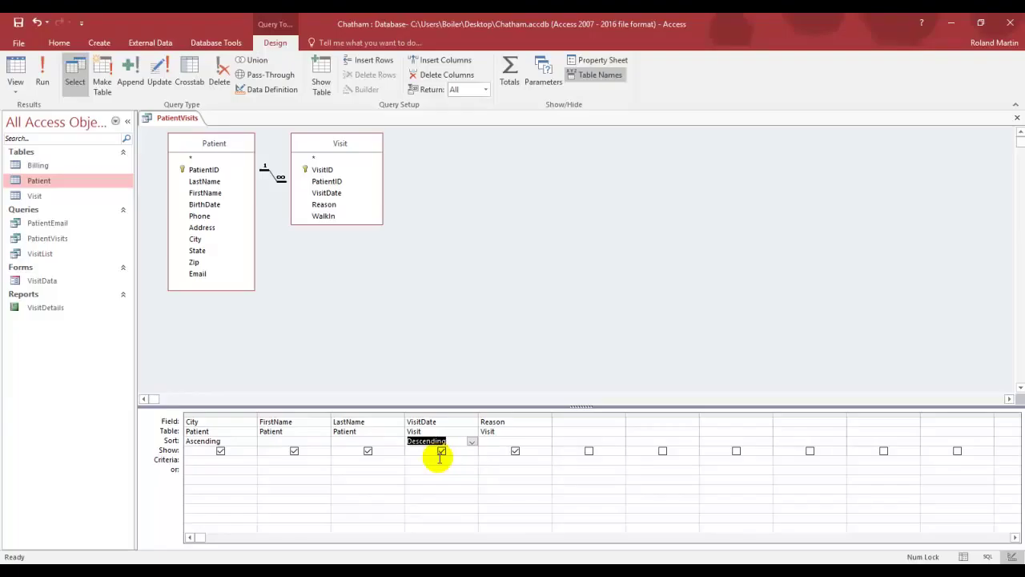
pyautogui.click(457, 440)
pyautogui.click(436, 465)
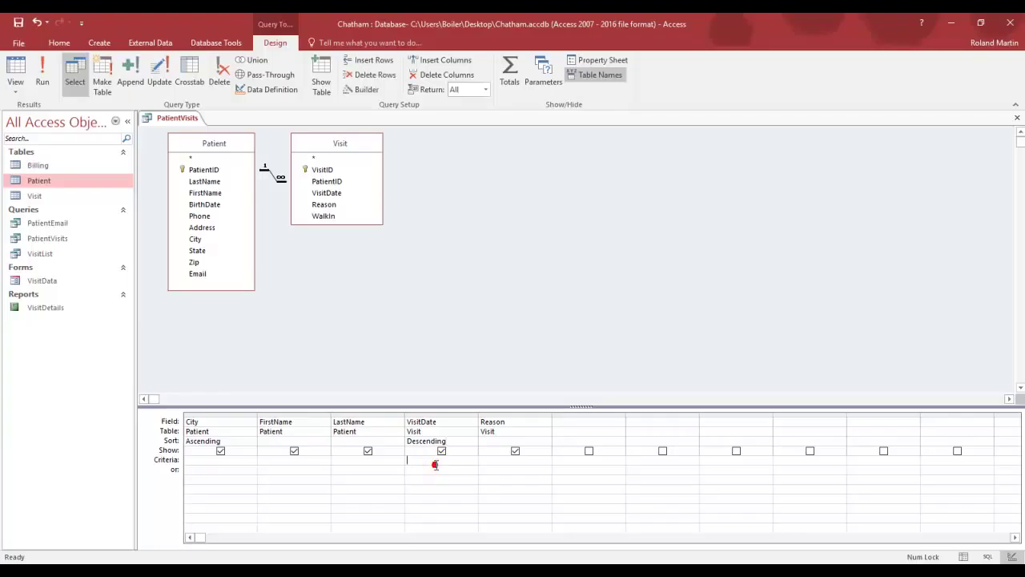
# - Run the PatientVisits query with its new sort order and save it
pyautogui.click(46, 74)
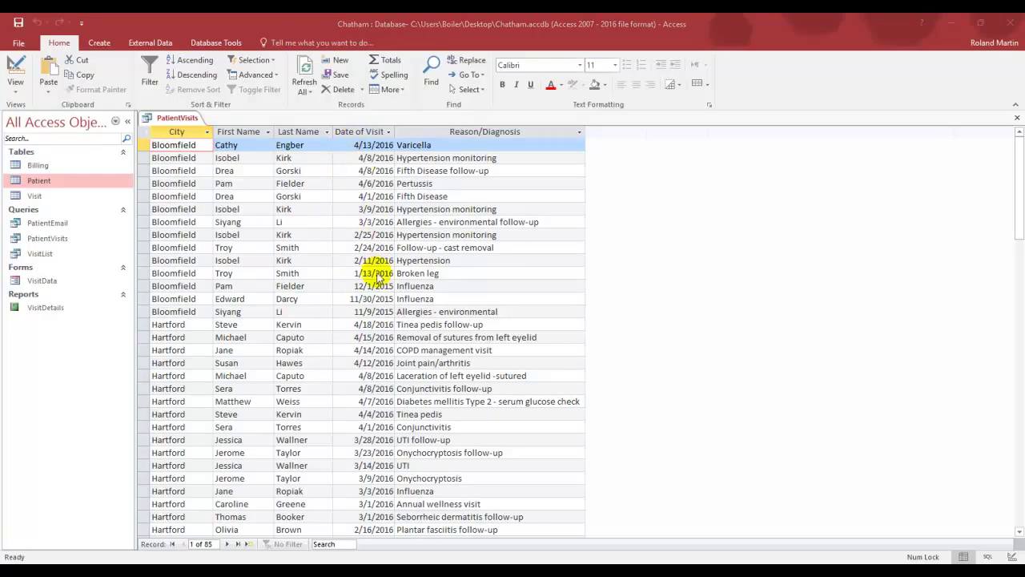
pyautogui.click(19, 24)
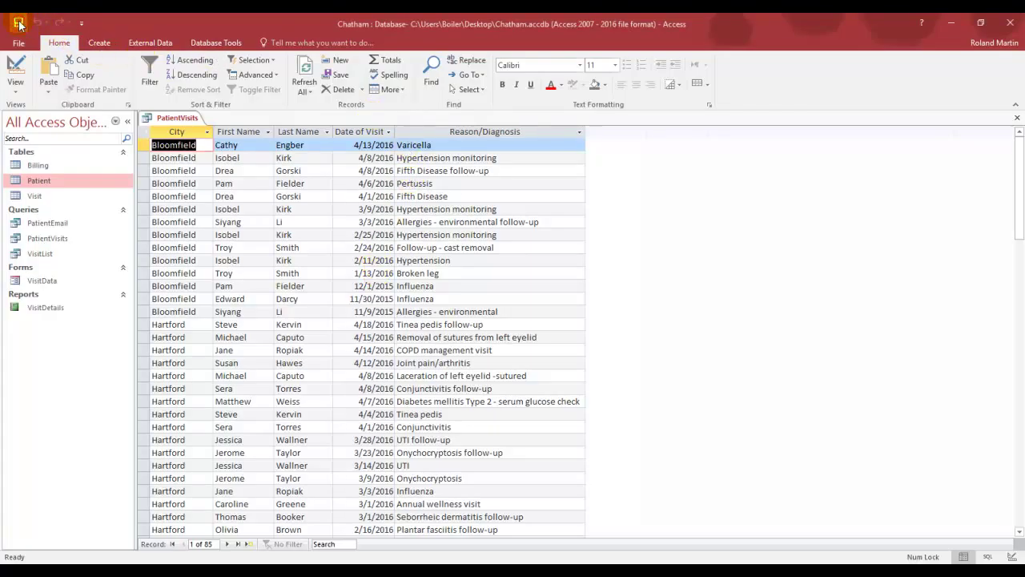